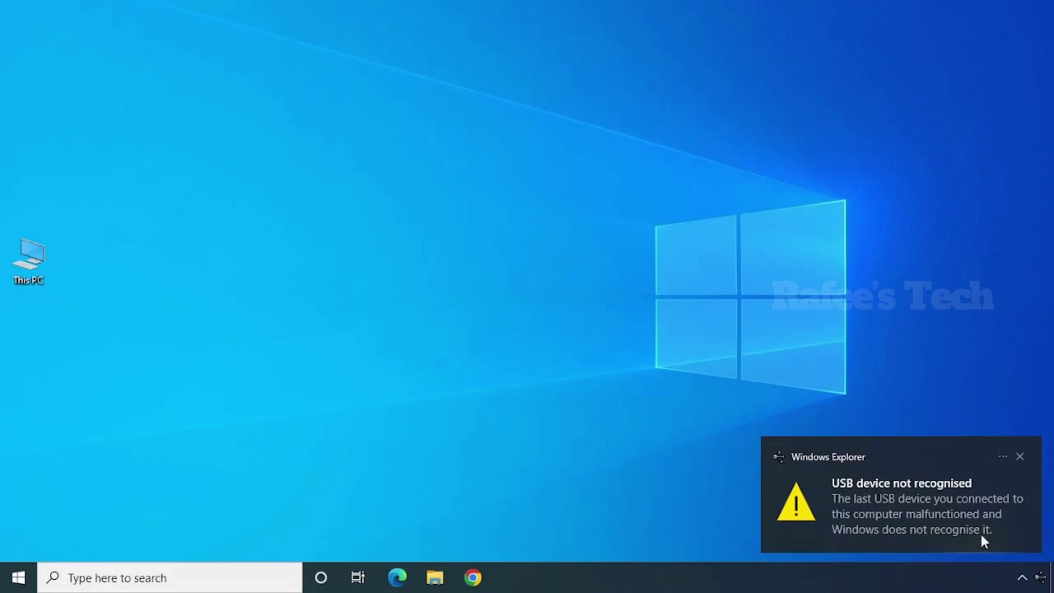
Dismiss the USB warning, open Computer Management's Device Manager, and select the Unknown USB Device
{"action": "left_click", "coordinate": [1021, 456]}
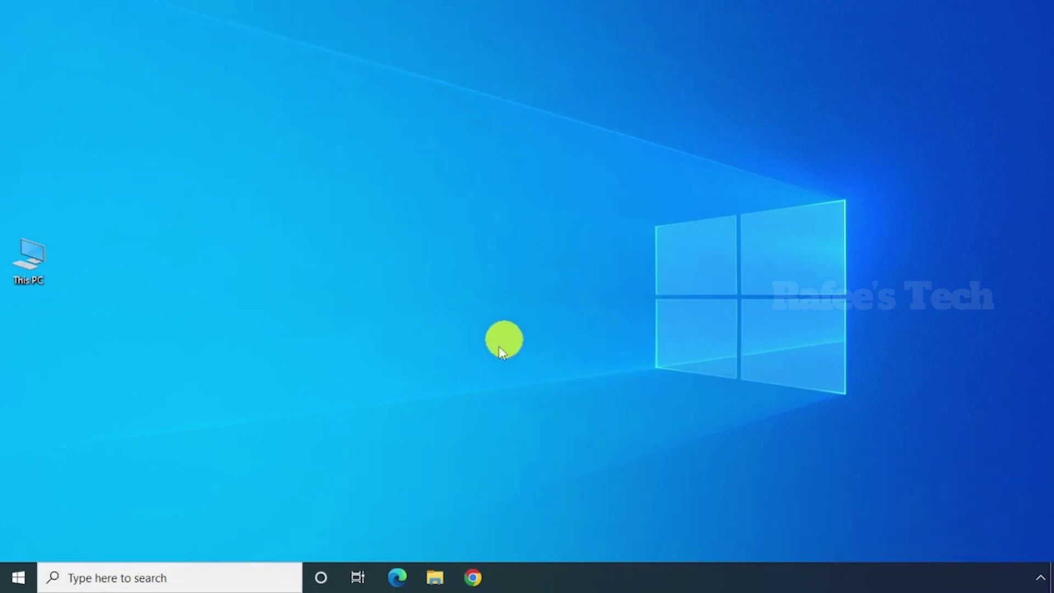
{"action": "right_click", "coordinate": [38, 260]}
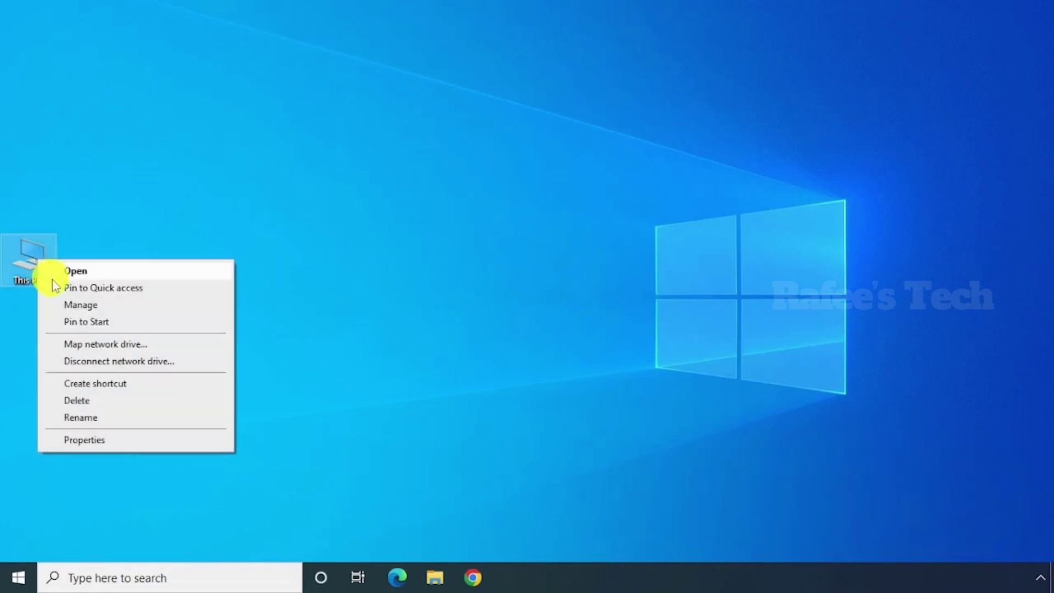
{"action": "left_click", "coordinate": [74, 305]}
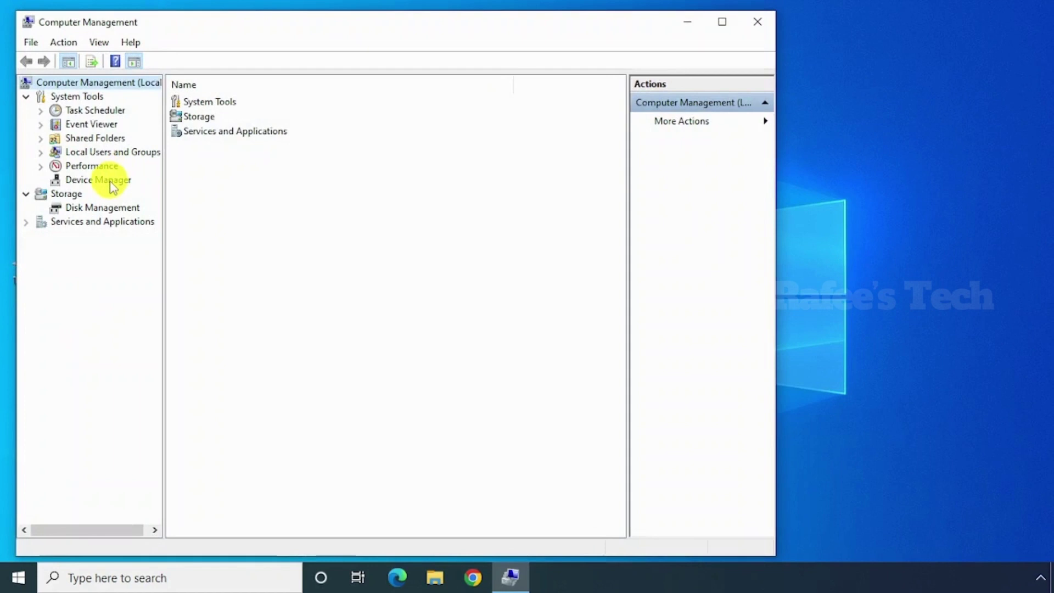
{"action": "left_click", "coordinate": [109, 180]}
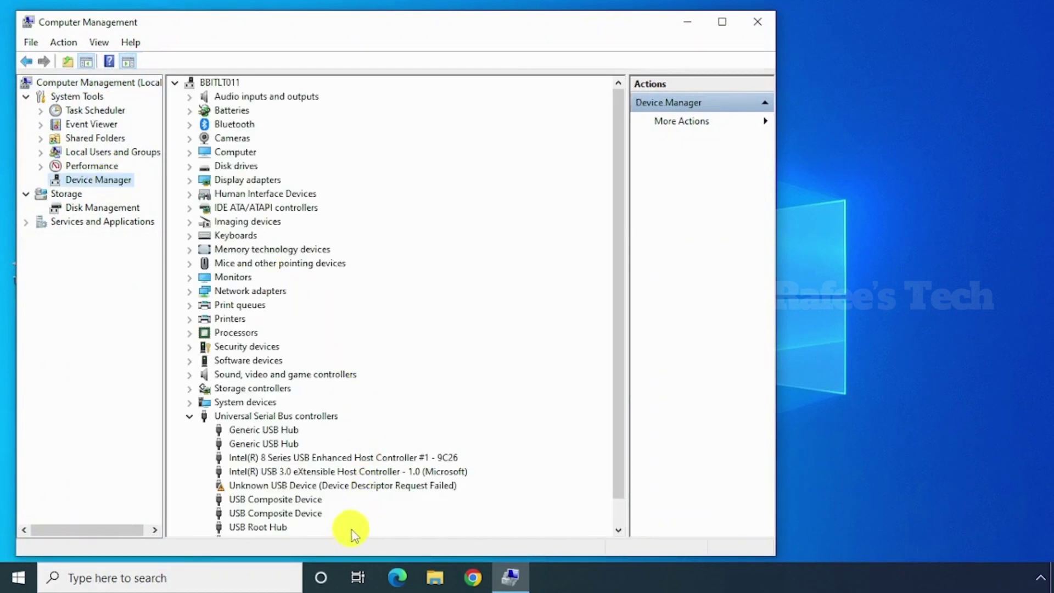
{"action": "left_click", "coordinate": [268, 484]}
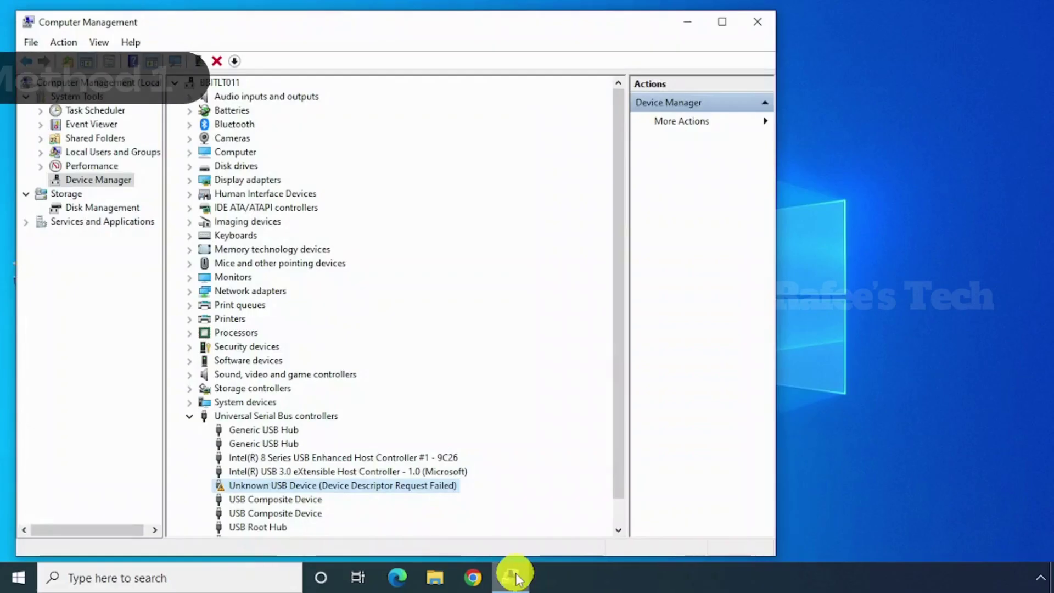
Search automatically for an Unknown USB Device driver, then check Windows Update for newer drivers
{"action": "right_click", "coordinate": [345, 492]}
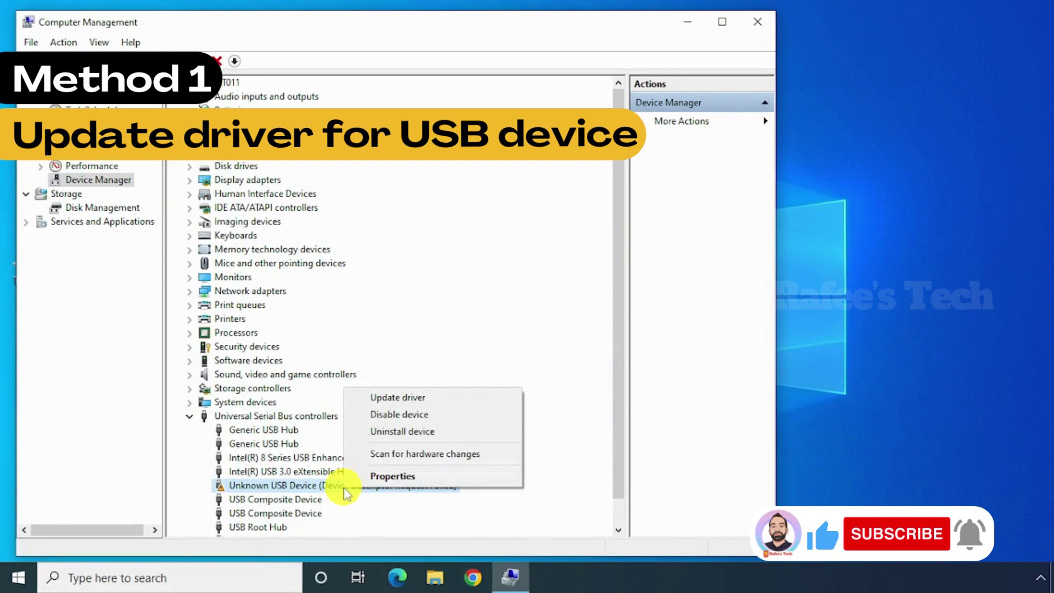
{"action": "left_click", "coordinate": [388, 399]}
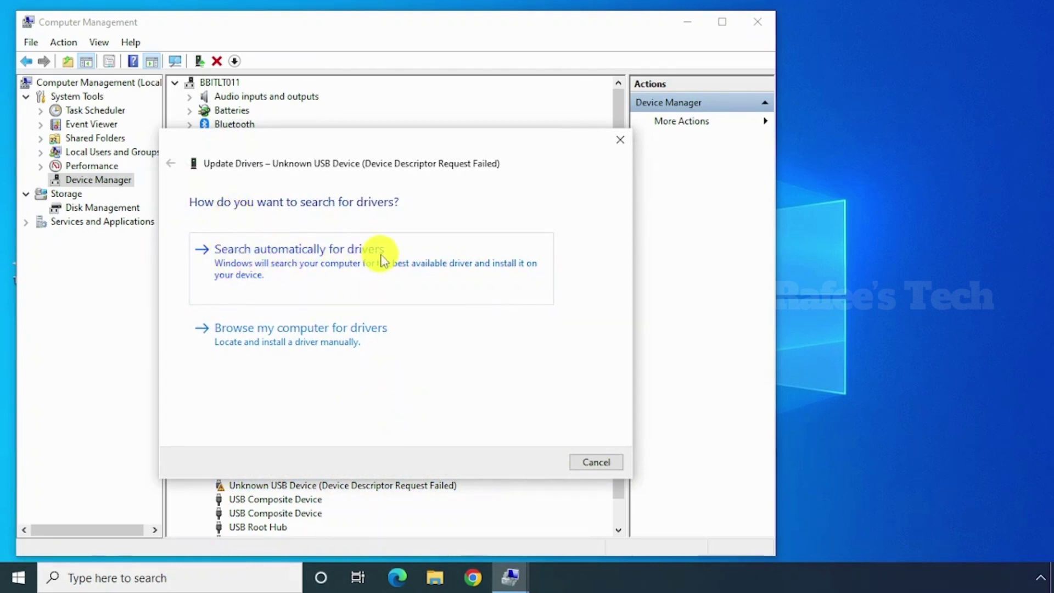
{"action": "left_click", "coordinate": [351, 257]}
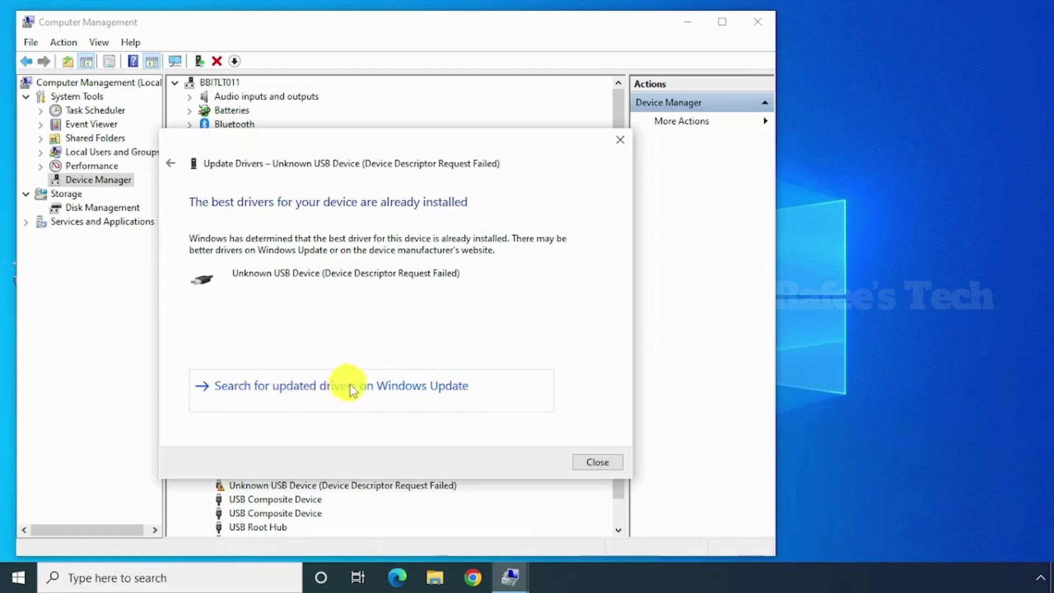
{"action": "left_click", "coordinate": [425, 394]}
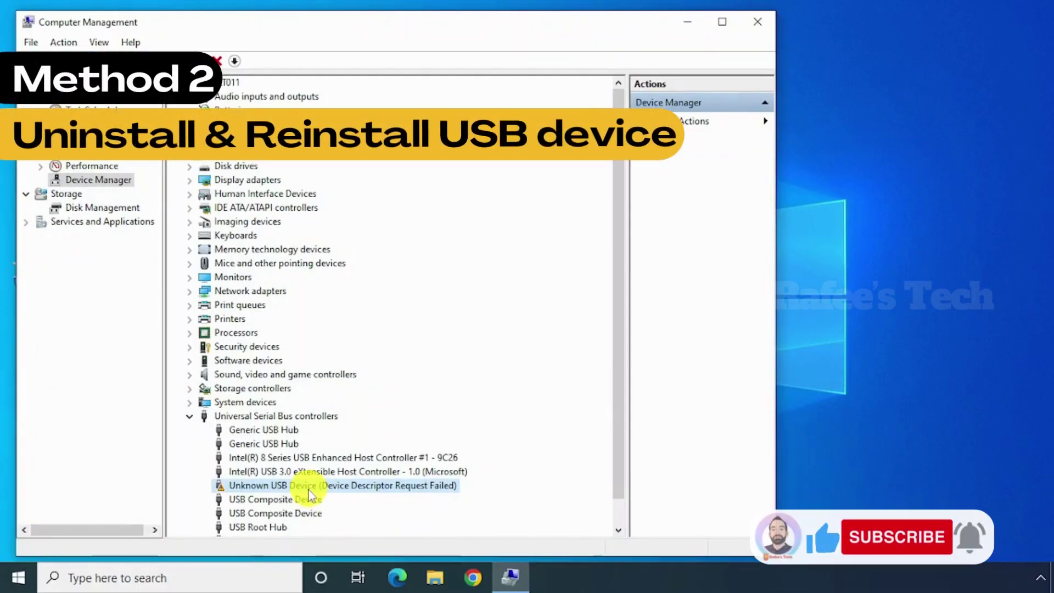
Uninstall the Unknown USB Device and confirm the removal
{"action": "right_click", "coordinate": [323, 486]}
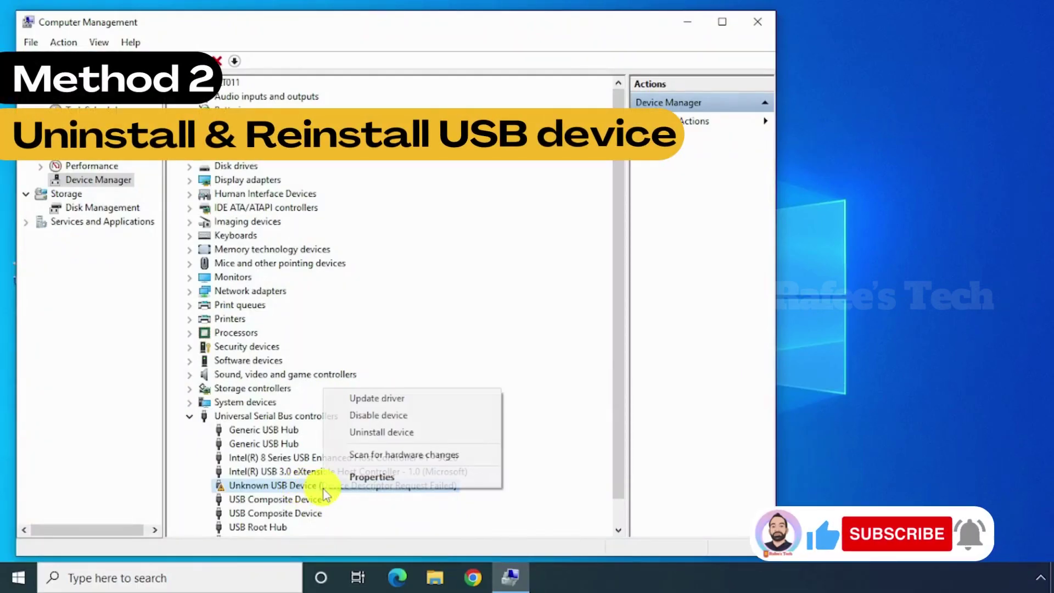
{"action": "left_click", "coordinate": [373, 439]}
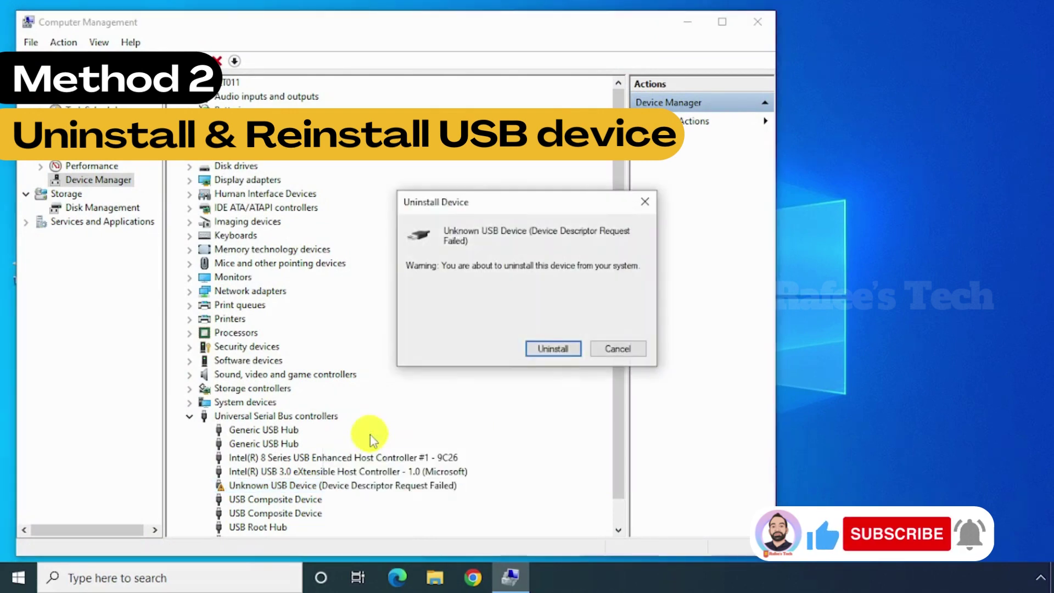
{"action": "left_click", "coordinate": [546, 356]}
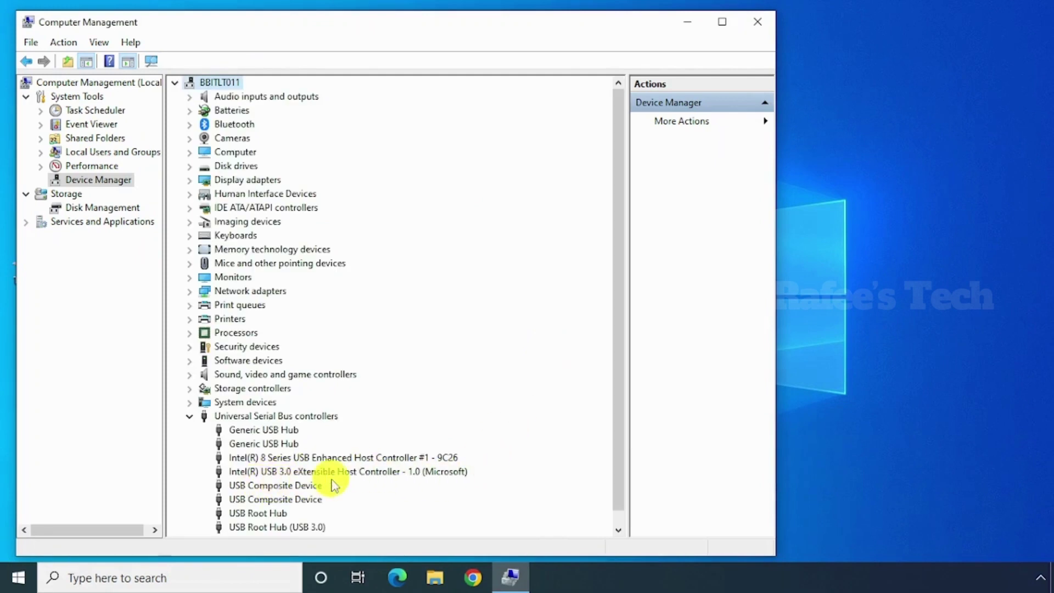
Scan for hardware changes, dismiss the USB warning, and select the redetected Unknown USB Device
{"action": "left_click", "coordinate": [151, 62]}
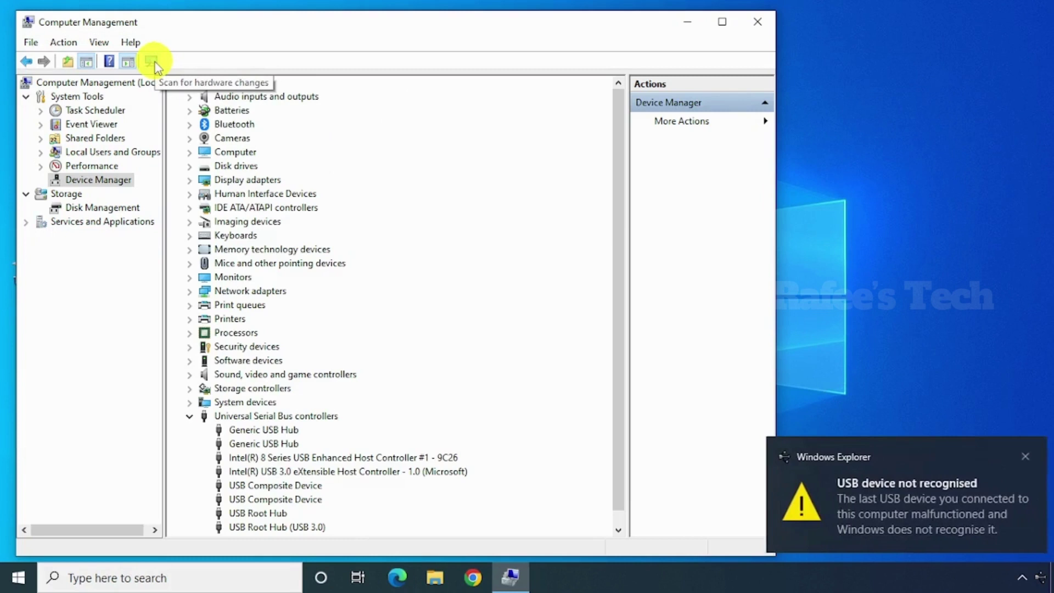
{"action": "left_click", "coordinate": [1020, 456]}
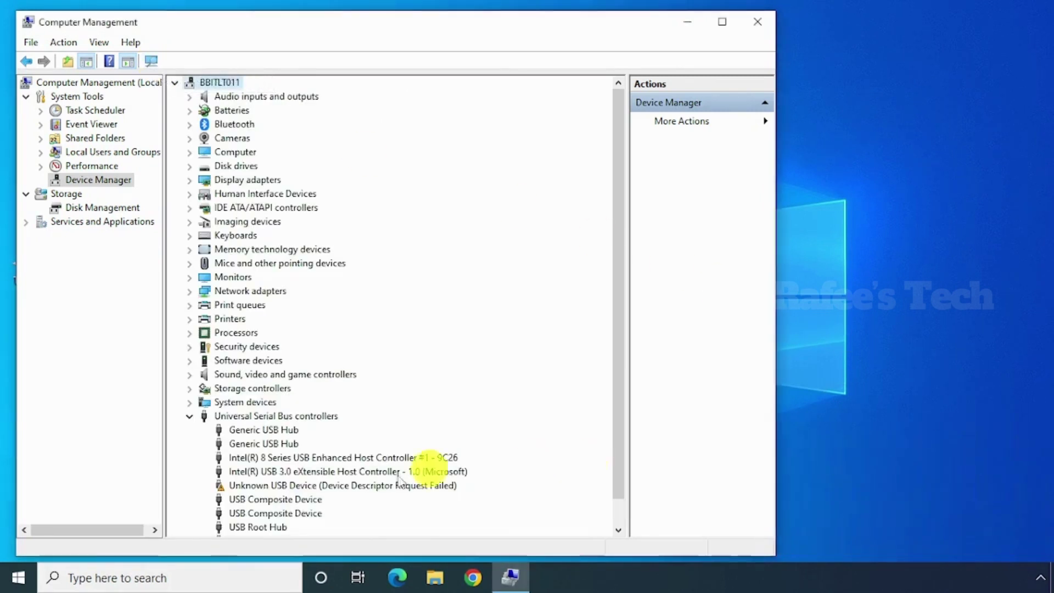
{"action": "left_click", "coordinate": [305, 486]}
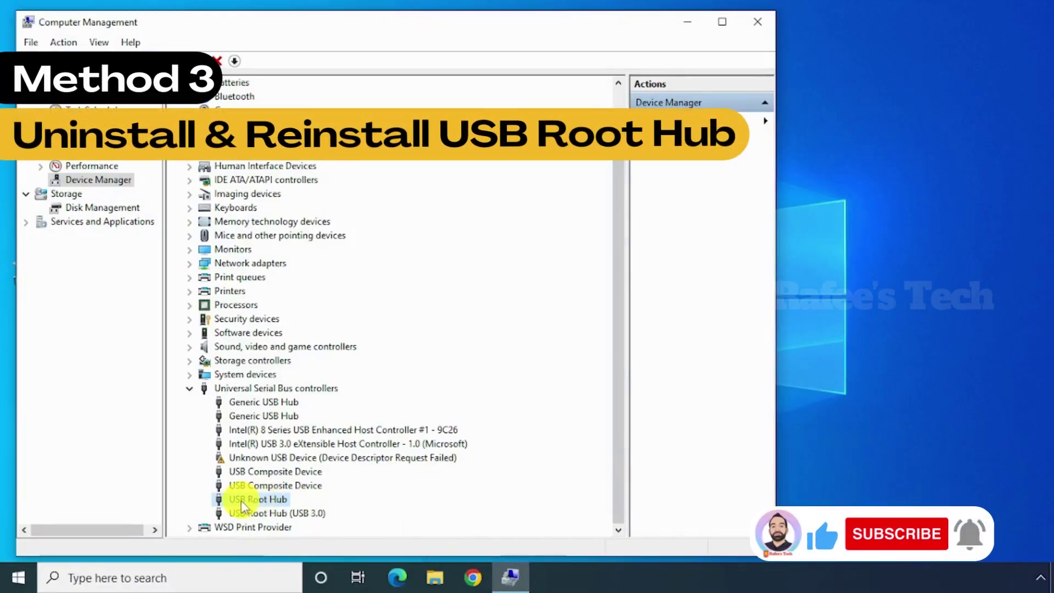
Uninstall one USB Root Hub under Universal Serial Bus controllers and confirm
{"action": "right_click", "coordinate": [258, 500]}
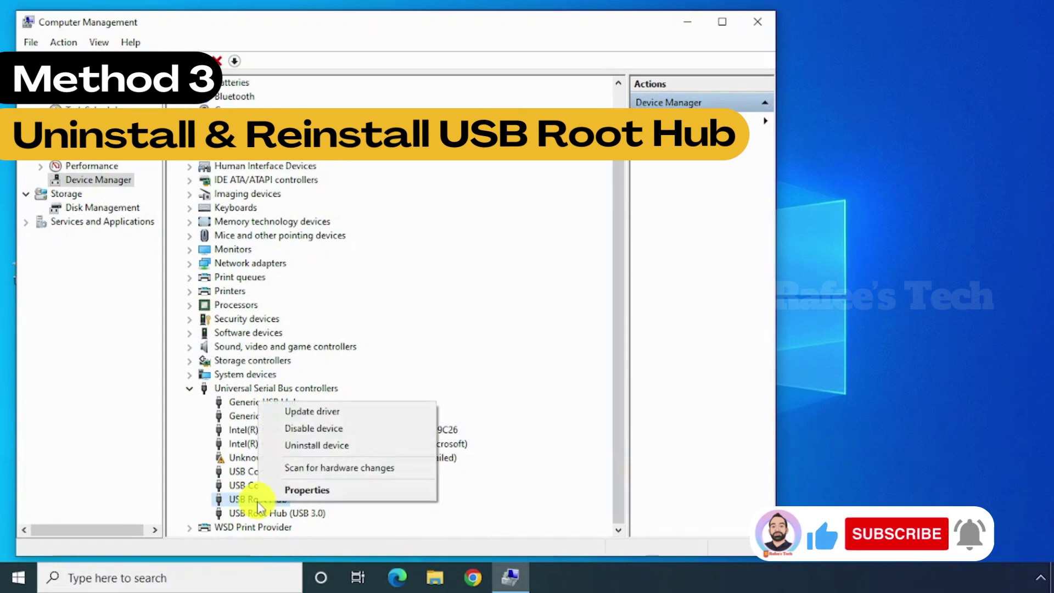
{"action": "left_click", "coordinate": [325, 453]}
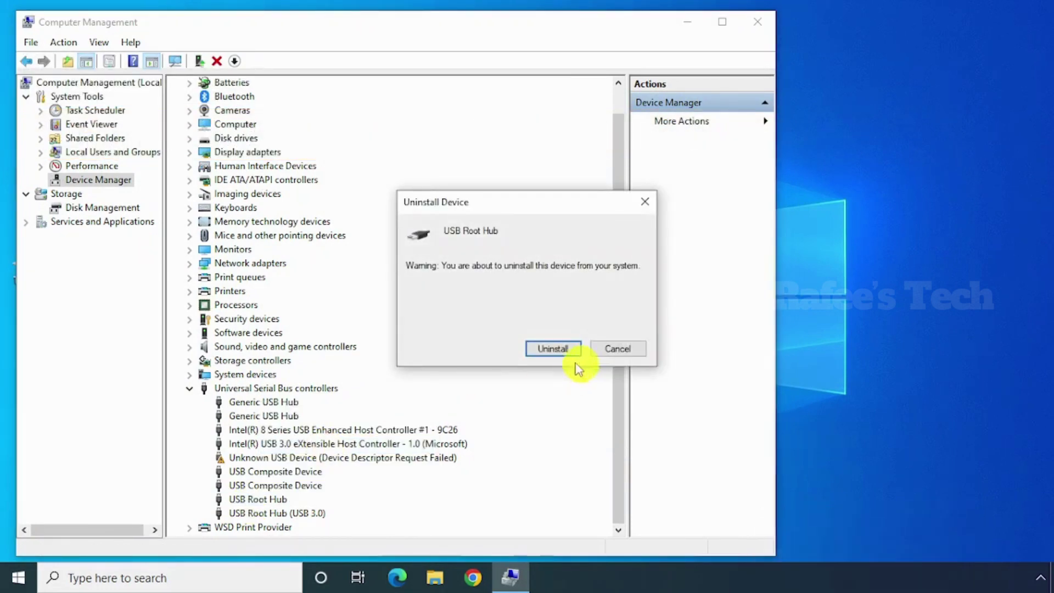
{"action": "left_click", "coordinate": [560, 355]}
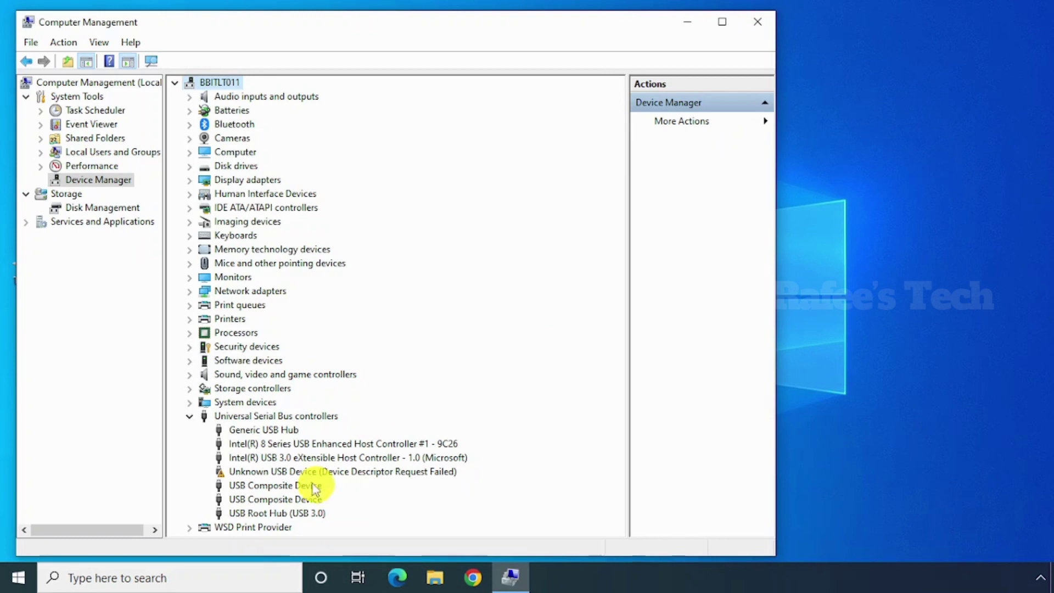
Rescan hardware repeatedly until both USB Root Hubs return and the Unknown USB Device disappears
{"action": "left_click", "coordinate": [154, 61]}
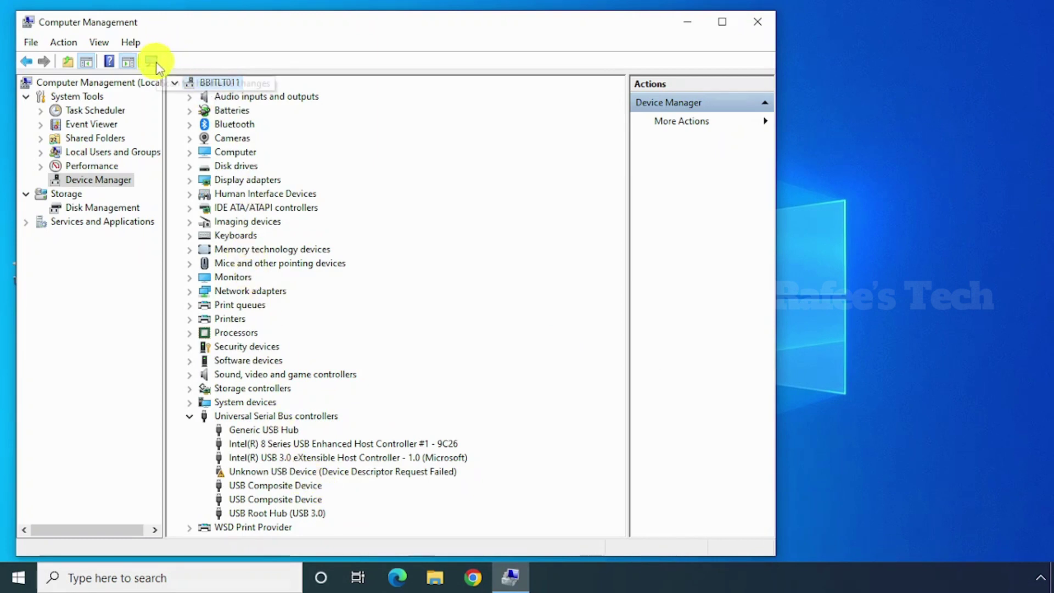
{"action": "left_click", "coordinate": [310, 472]}
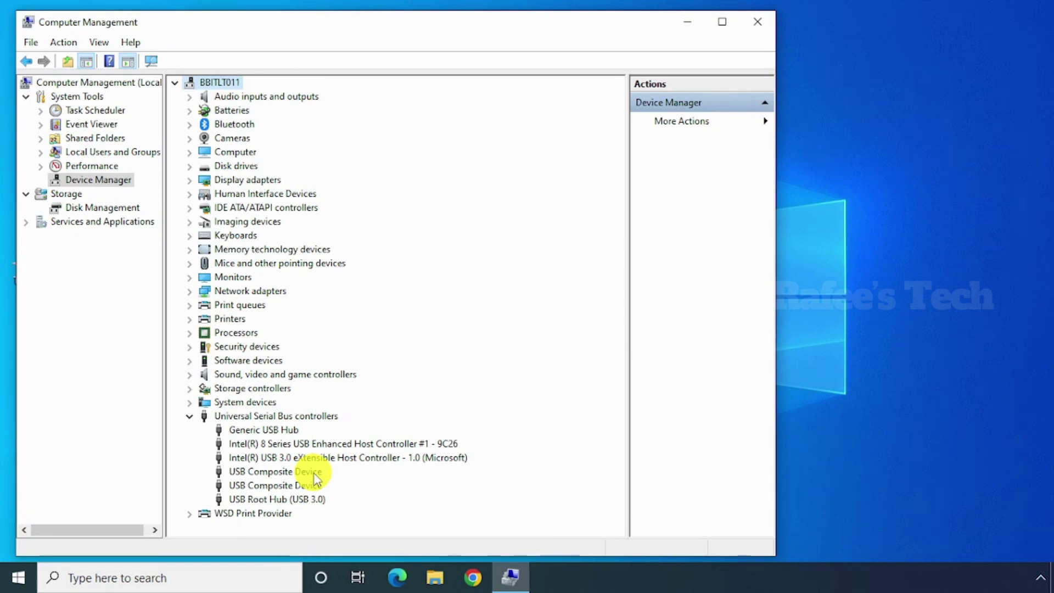
{"action": "left_click", "coordinate": [153, 62]}
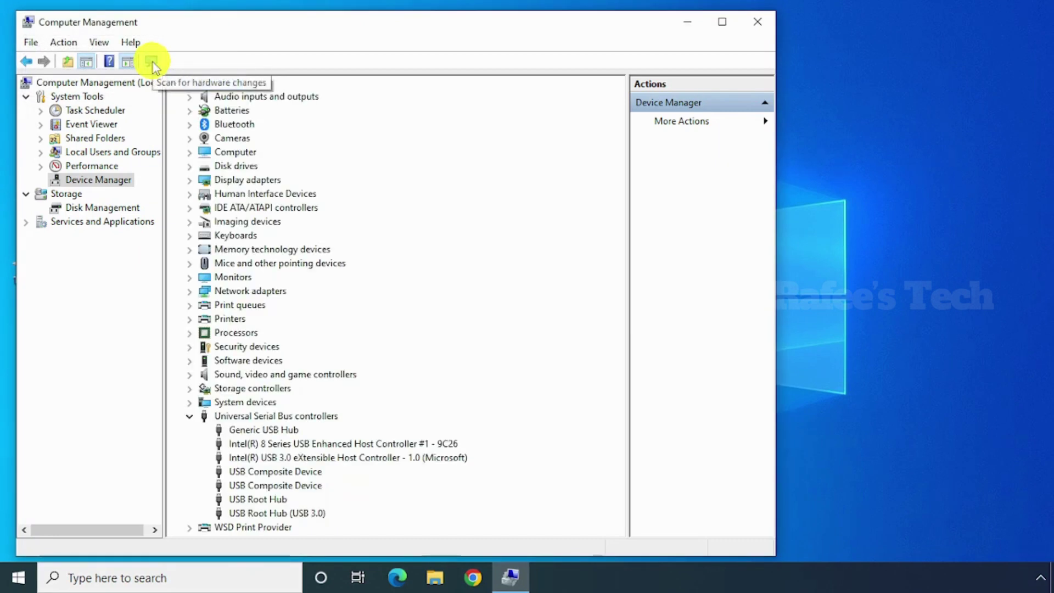
{"action": "left_click", "coordinate": [153, 61]}
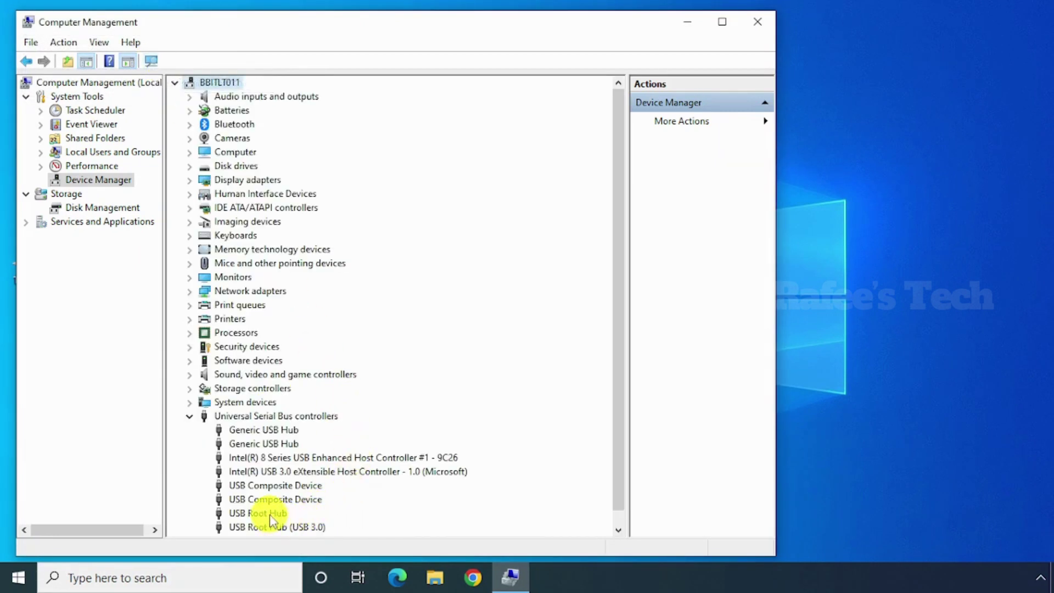
{"action": "left_click", "coordinate": [271, 515]}
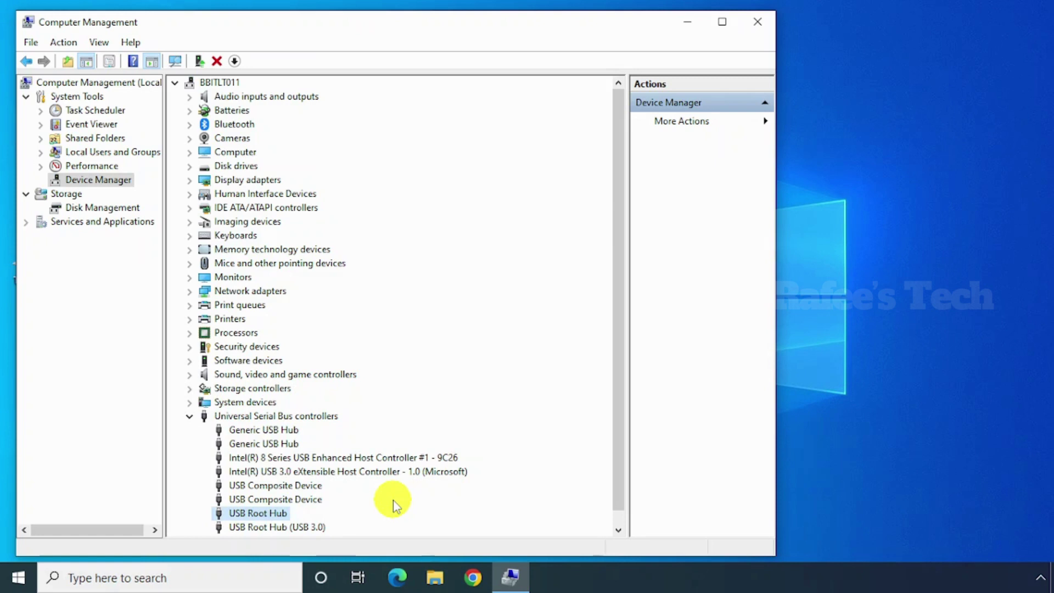
{"action": "scroll", "coordinate": [615, 384], "scroll_direction": "down", "scroll_amount": 1}
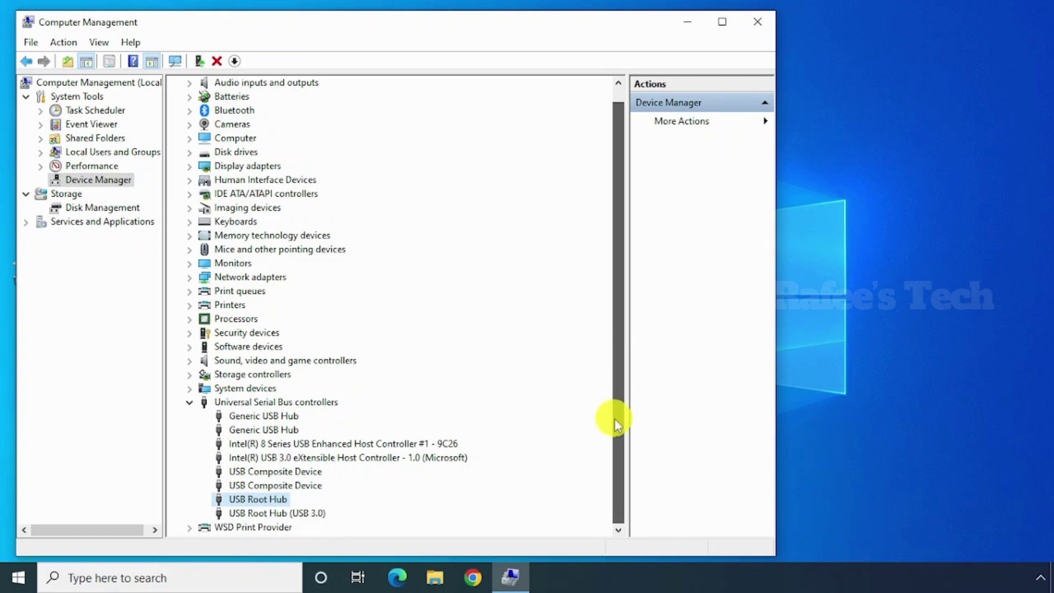
{"action": "left_click", "coordinate": [355, 458]}
{"action": "left_click", "coordinate": [291, 470]}
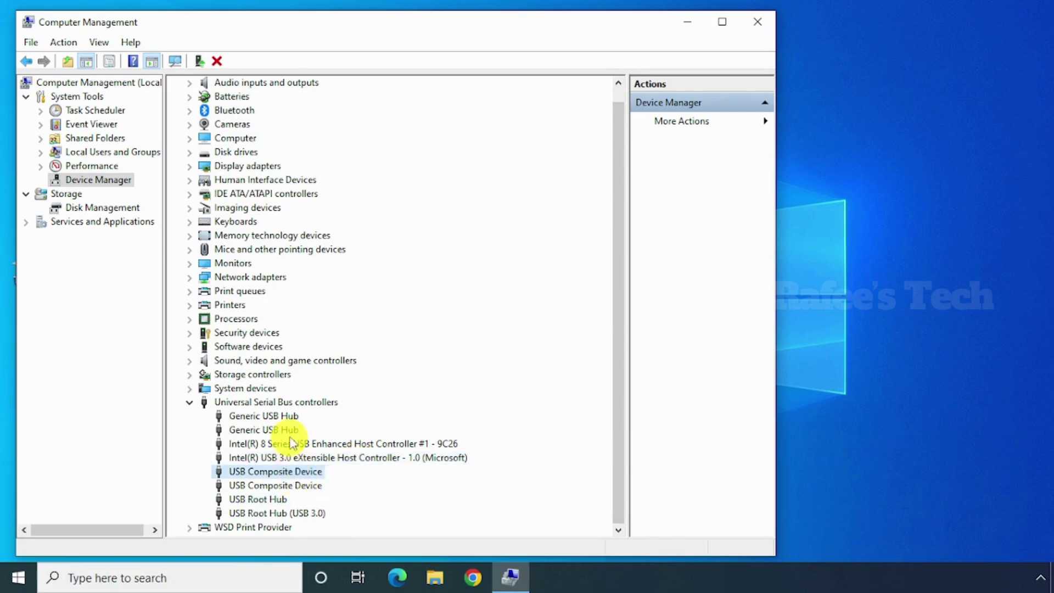
{"action": "left_click", "coordinate": [282, 431]}
{"action": "left_click", "coordinate": [282, 457]}
{"action": "left_click", "coordinate": [275, 499]}
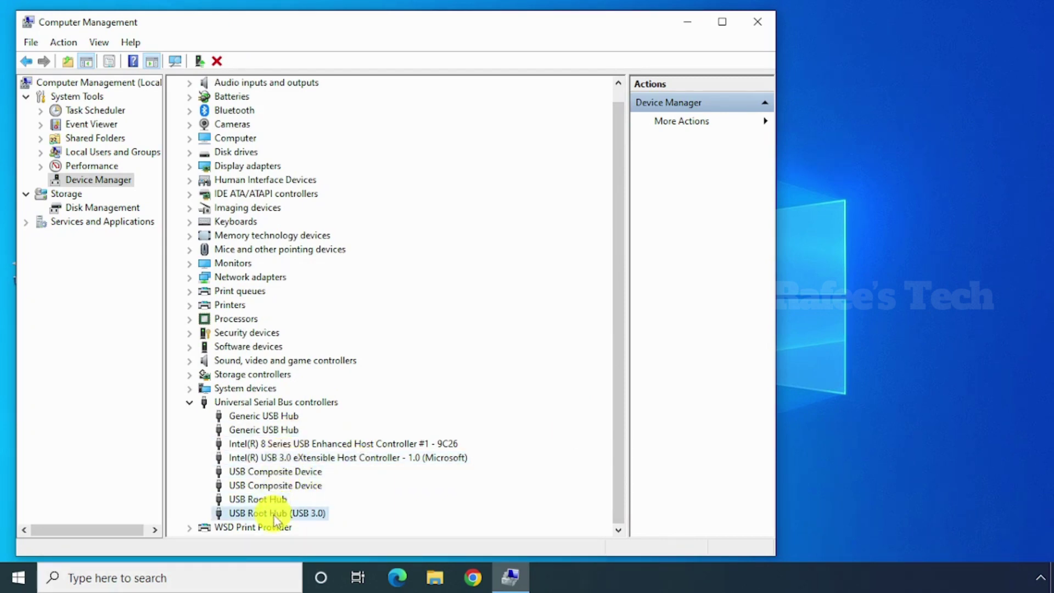